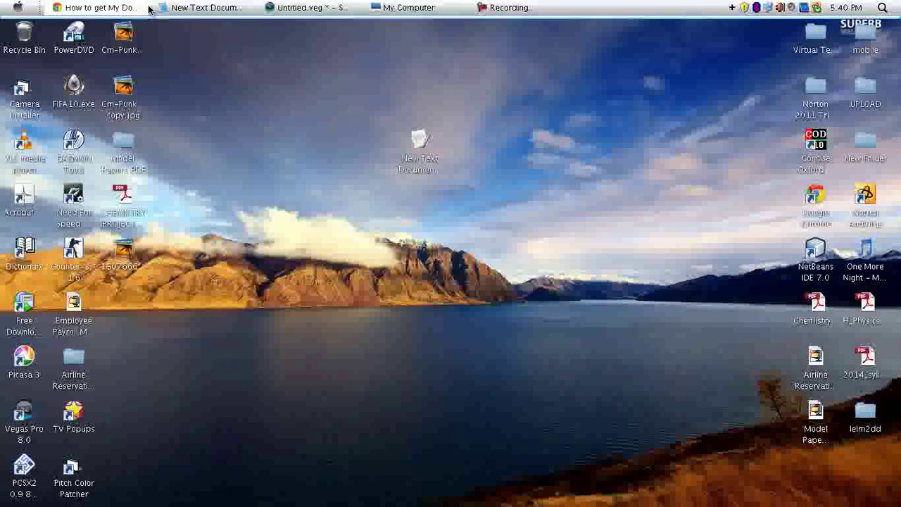
Review the tutorial page, then open and maximize My Computer before hiding it again
{"action": "left_click", "coordinate": [106, 7]}
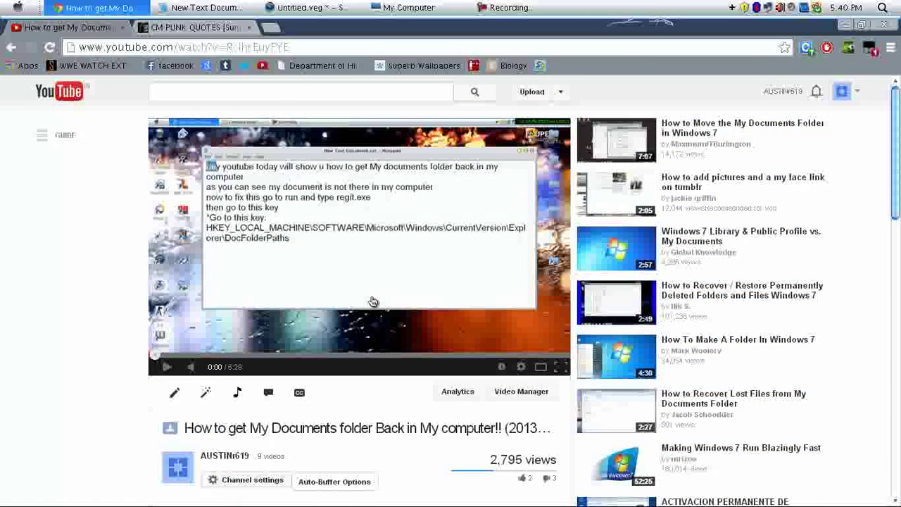
{"action": "scroll", "coordinate": [374, 301], "scroll_direction": "down", "scroll_amount": 3}
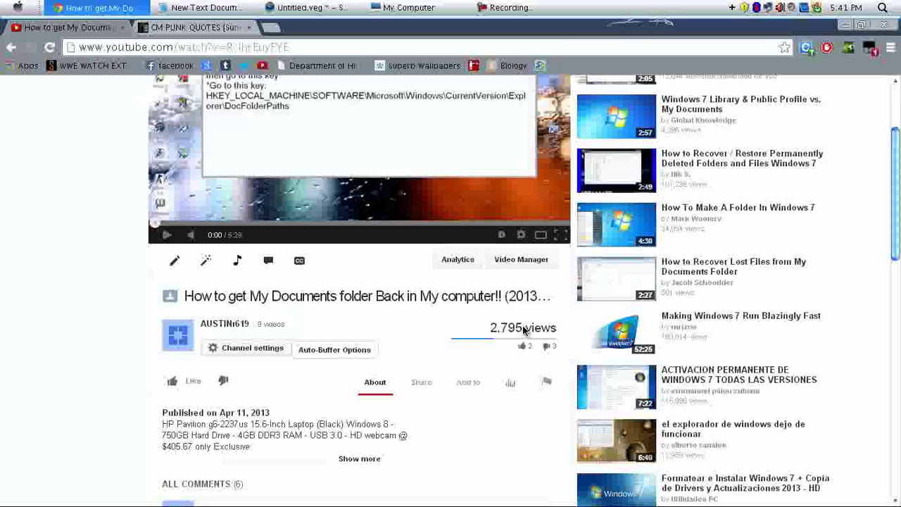
{"action": "scroll", "coordinate": [411, 169], "scroll_direction": "up", "scroll_amount": 3}
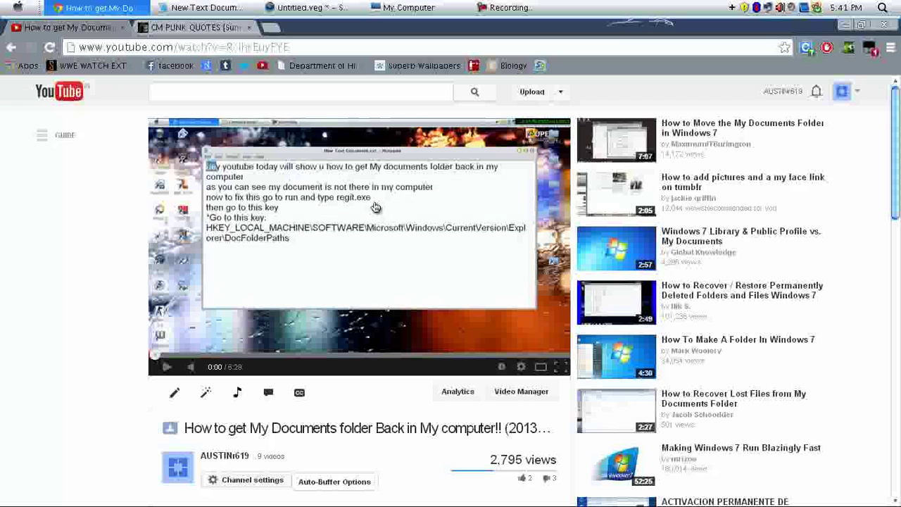
{"action": "left_click", "coordinate": [848, 25]}
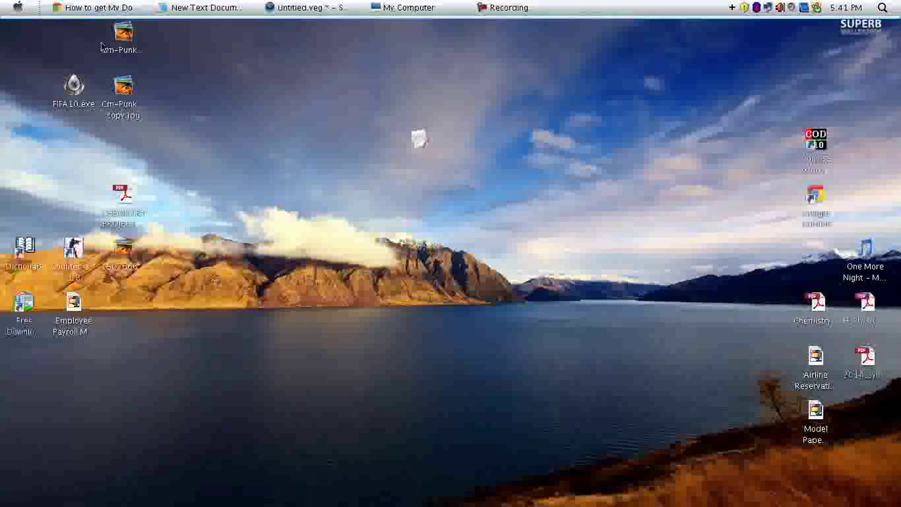
{"action": "left_click", "coordinate": [16, 7]}
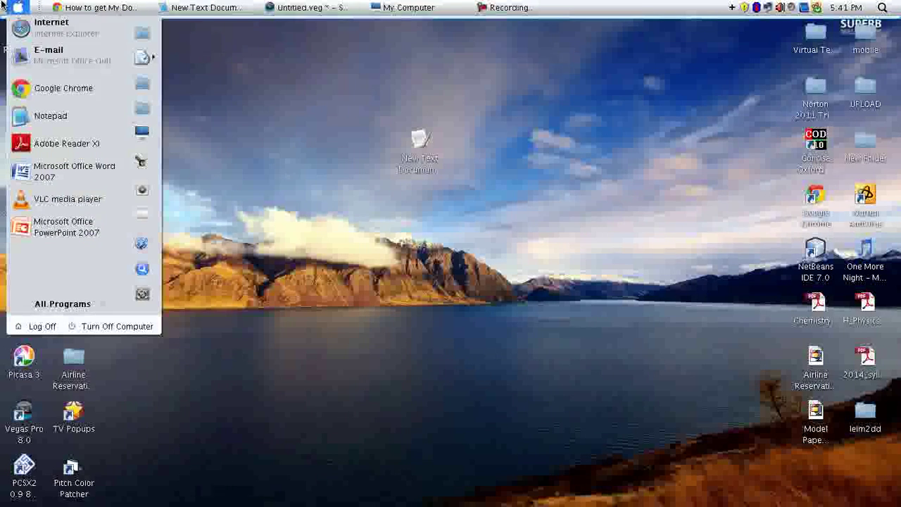
{"action": "left_click", "coordinate": [144, 133]}
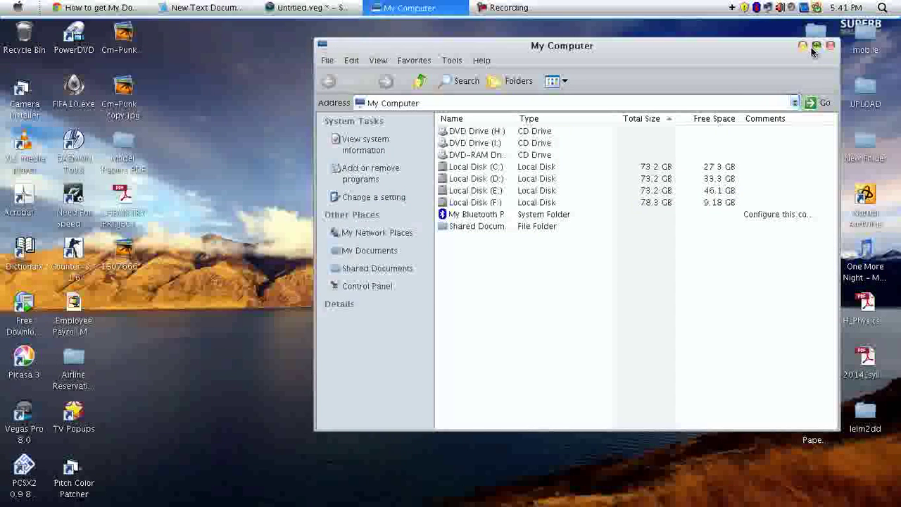
{"action": "left_click", "coordinate": [815, 48]}
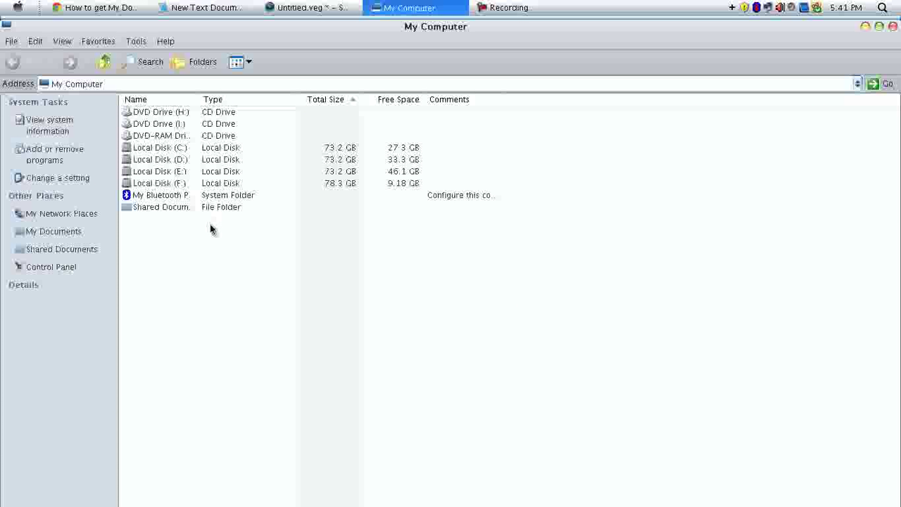
{"action": "left_click", "coordinate": [865, 27]}
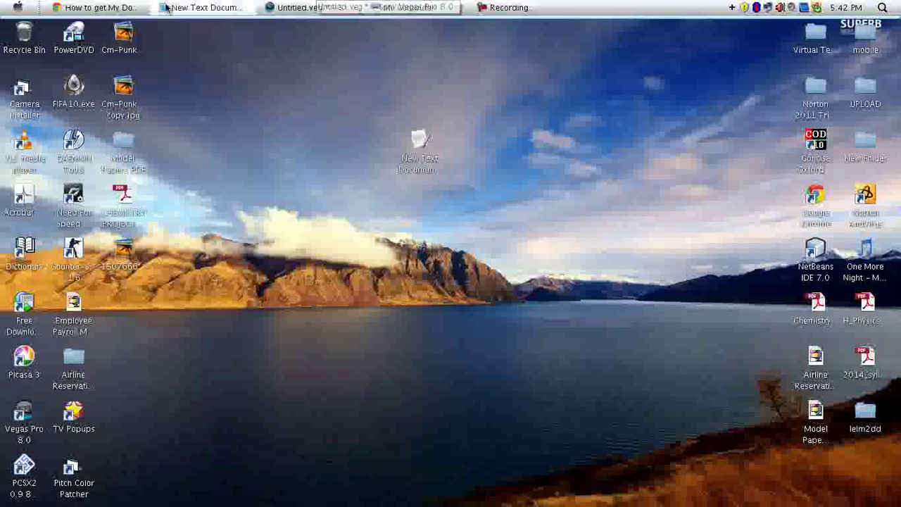
Launch regedit.exe through the Start menu's Run dialog
{"action": "left_click", "coordinate": [17, 7]}
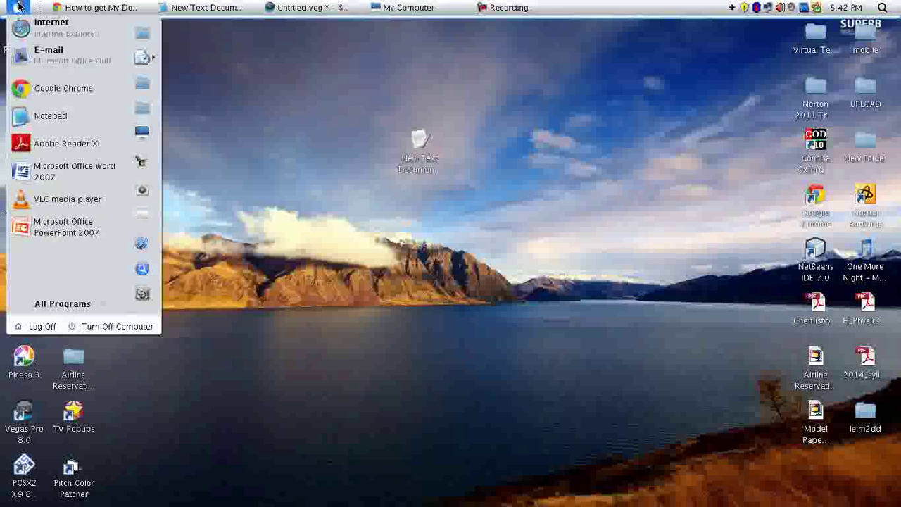
{"action": "left_click", "coordinate": [141, 295]}
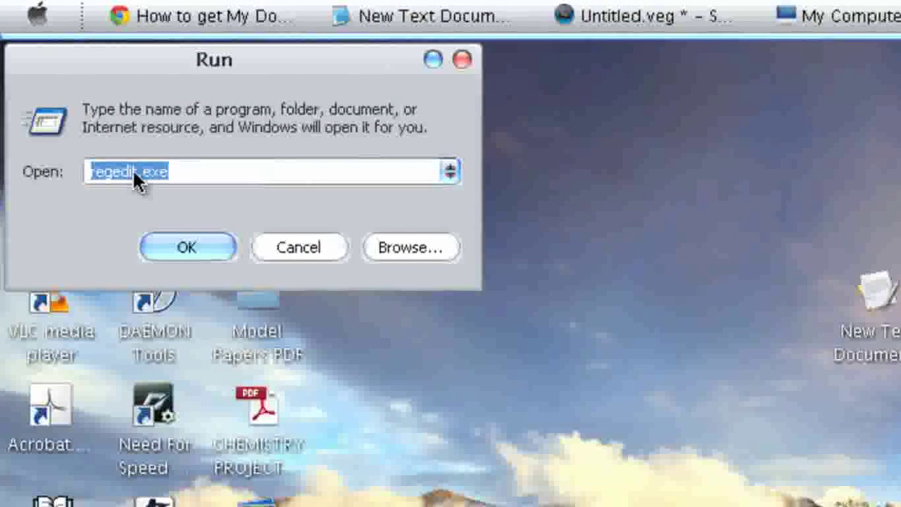
{"action": "left_click", "coordinate": [140, 252]}
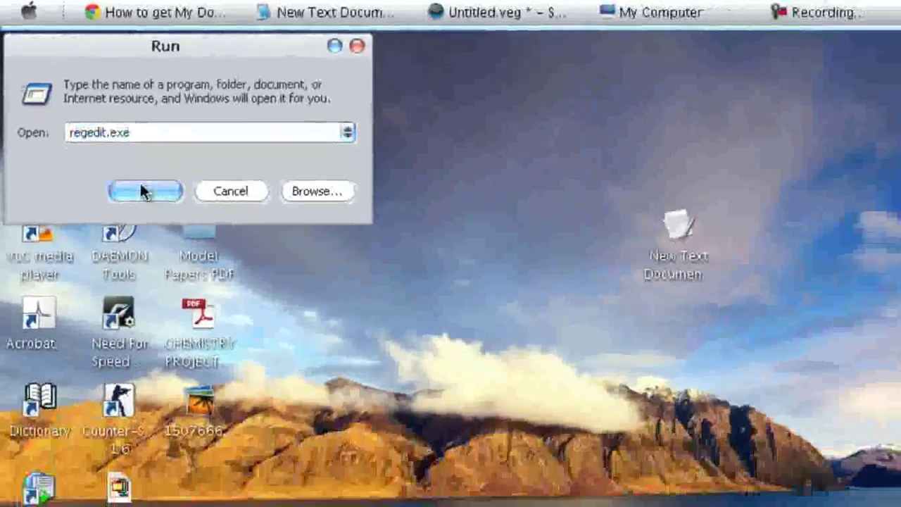
{"action": "left_click", "coordinate": [185, 242]}
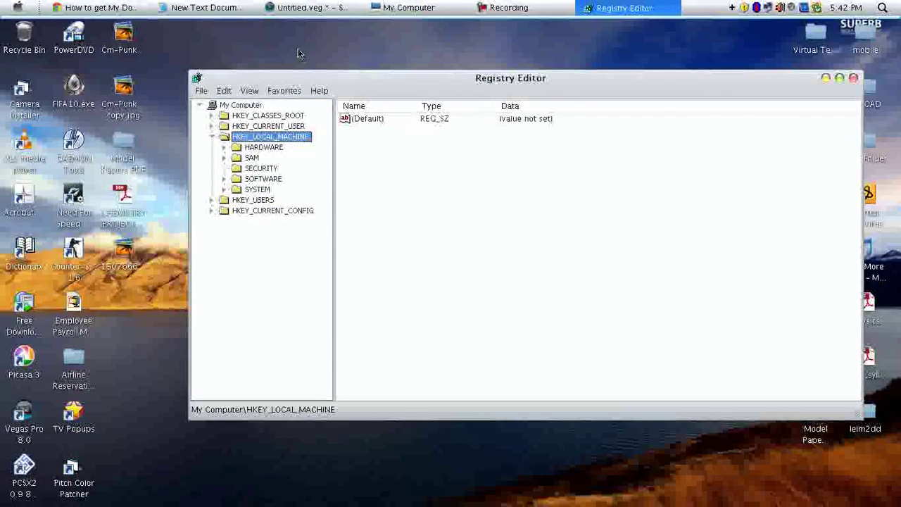
Position Registry Editor beside the Notepad note listing the DocFolderPaths key path
{"action": "left_click", "coordinate": [200, 8]}
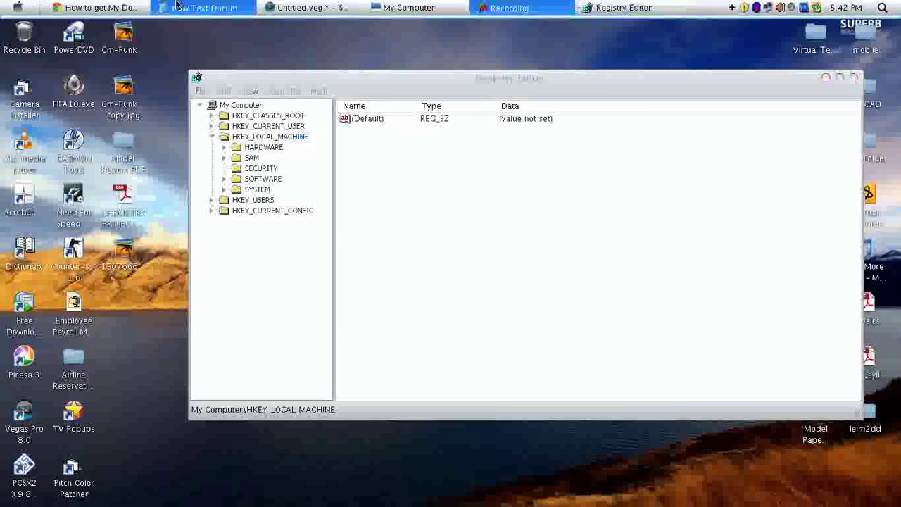
{"action": "left_click", "coordinate": [307, 78]}
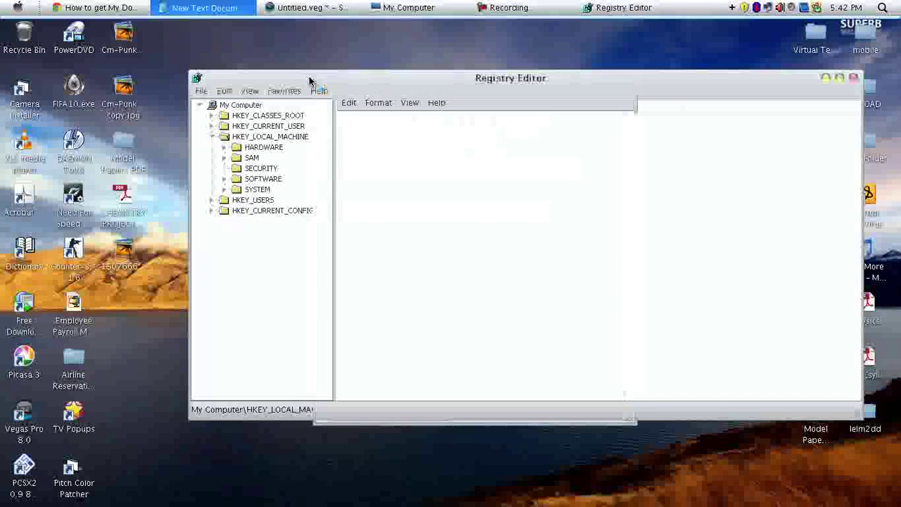
{"action": "mouse_move", "coordinate": [307, 77]}
{"action": "left_mouse_down"}
{"action": "mouse_move", "coordinate": [315, 177]}
{"action": "mouse_move", "coordinate": [341, 257]}
{"action": "left_mouse_up"}
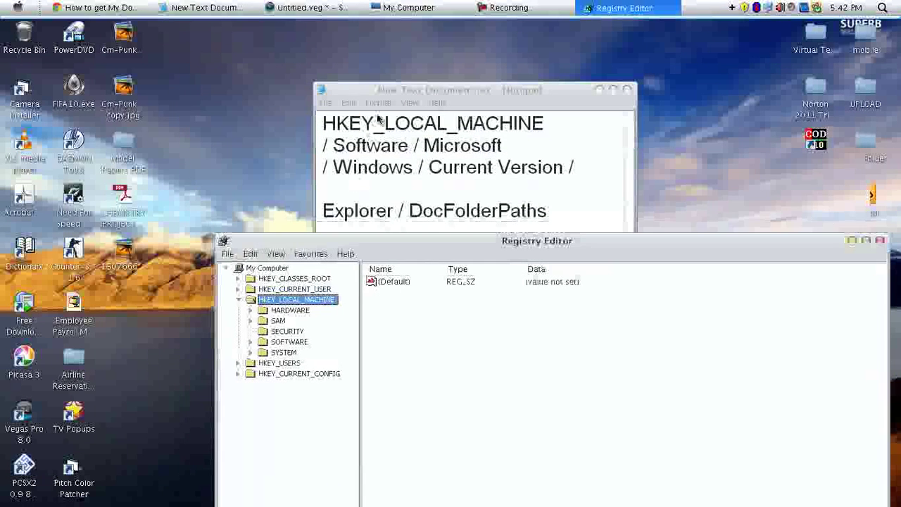
{"action": "left_click_drag", "start_coordinate": [390, 85], "coordinate": [392, 50]}
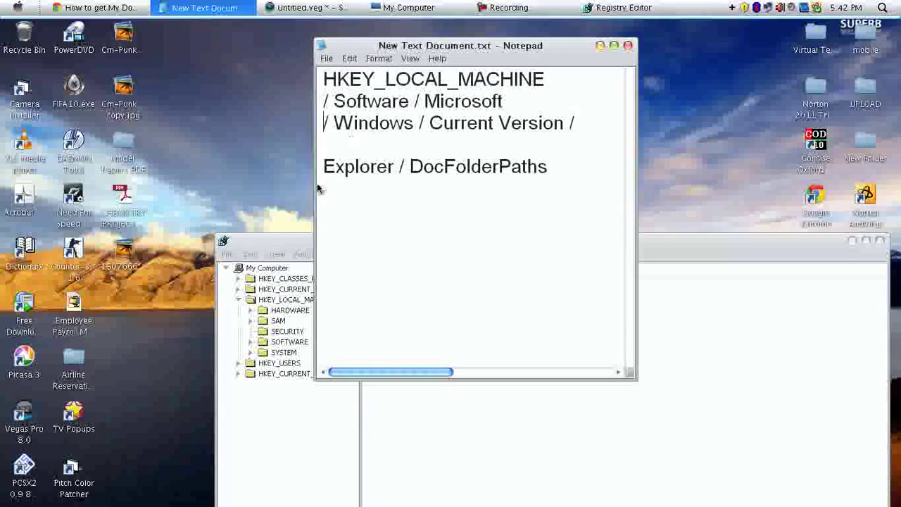
Expand HKEY_LOCAL_MACHINE\SOFTWARE and then its Microsoft key
{"action": "left_click", "coordinate": [261, 243]}
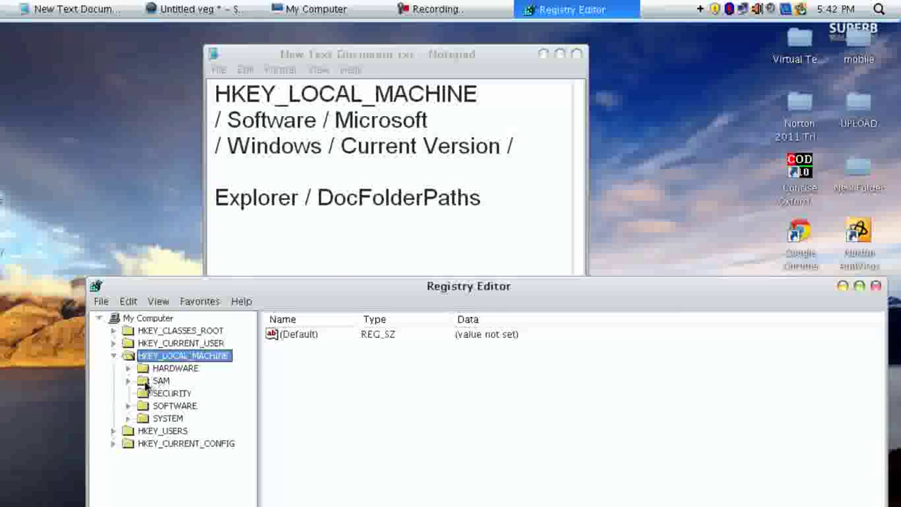
{"action": "left_click", "coordinate": [131, 406]}
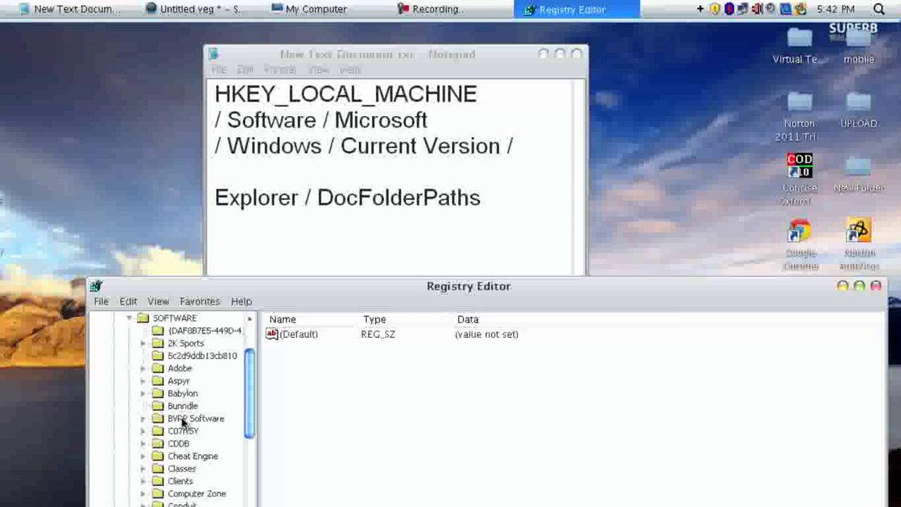
{"action": "scroll", "coordinate": [181, 423], "scroll_direction": "down", "scroll_amount": 2}
{"action": "scroll", "coordinate": [181, 431], "scroll_direction": "down", "scroll_amount": 4}
{"action": "scroll", "coordinate": [179, 431], "scroll_direction": "down", "scroll_amount": 5}
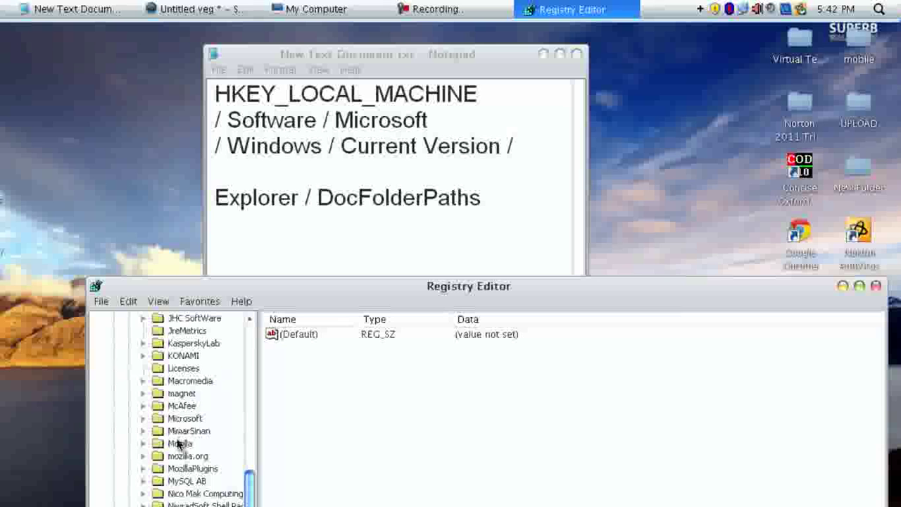
{"action": "left_click", "coordinate": [177, 418]}
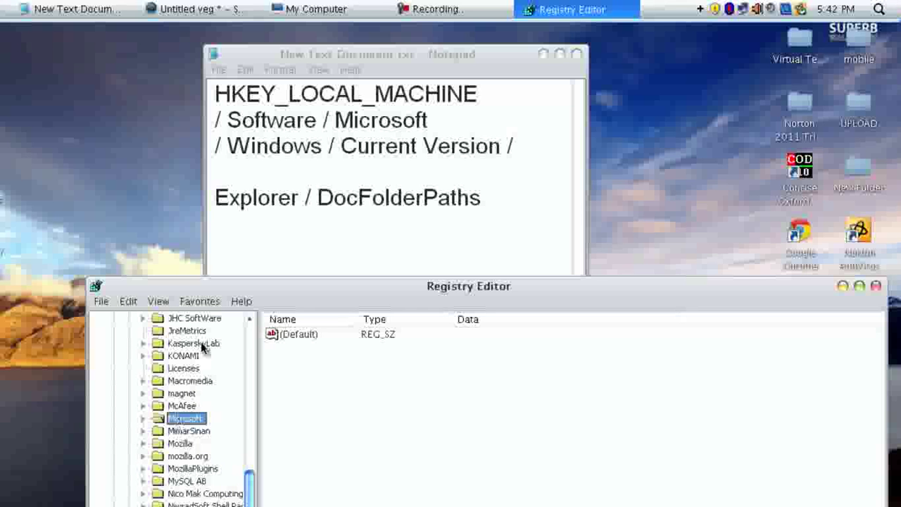
{"action": "mouse_move", "coordinate": [202, 287]}
{"action": "left_mouse_down"}
{"action": "mouse_move", "coordinate": [141, 230]}
{"action": "mouse_move", "coordinate": [133, 209]}
{"action": "left_mouse_up"}
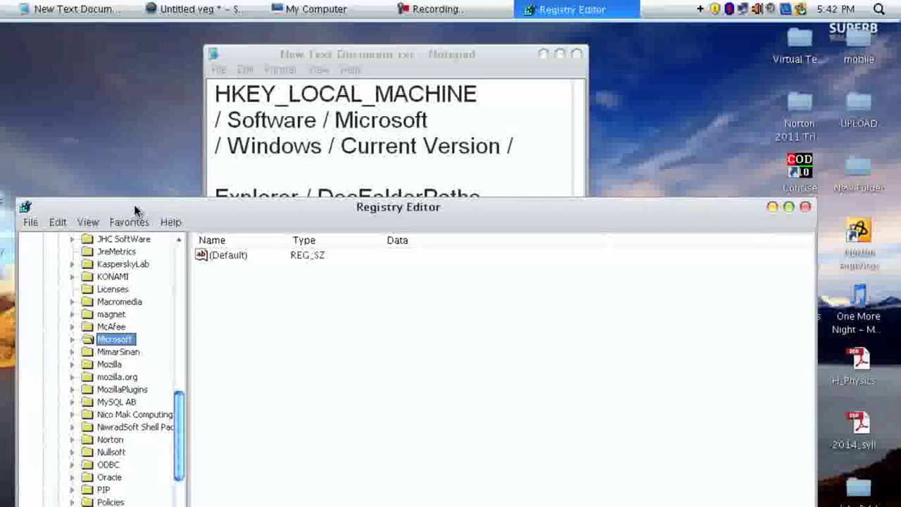
{"action": "left_click", "coordinate": [71, 340]}
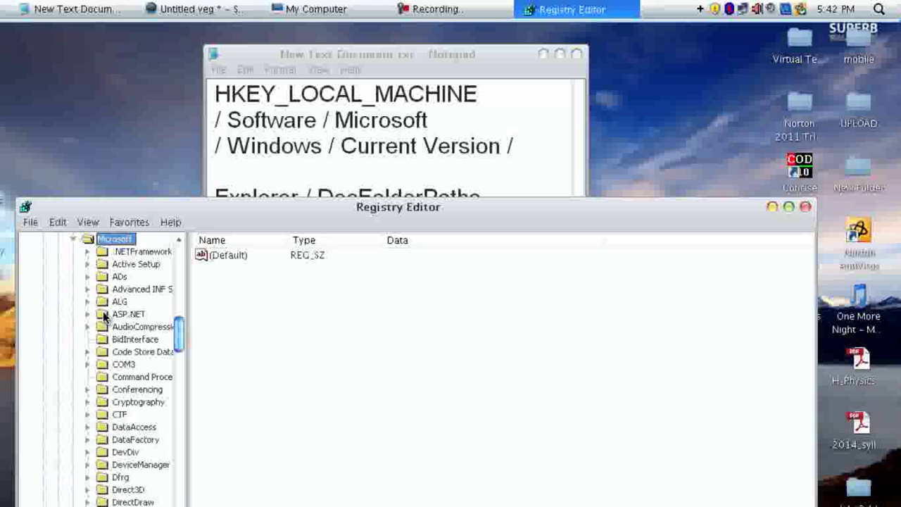
Expand Microsoft\Windows, then open and expand its CurrentVersion key
{"action": "scroll", "coordinate": [103, 318], "scroll_direction": "down", "scroll_amount": 3}
{"action": "scroll", "coordinate": [100, 352], "scroll_direction": "down", "scroll_amount": 4}
{"action": "scroll", "coordinate": [97, 387], "scroll_direction": "down", "scroll_amount": 4}
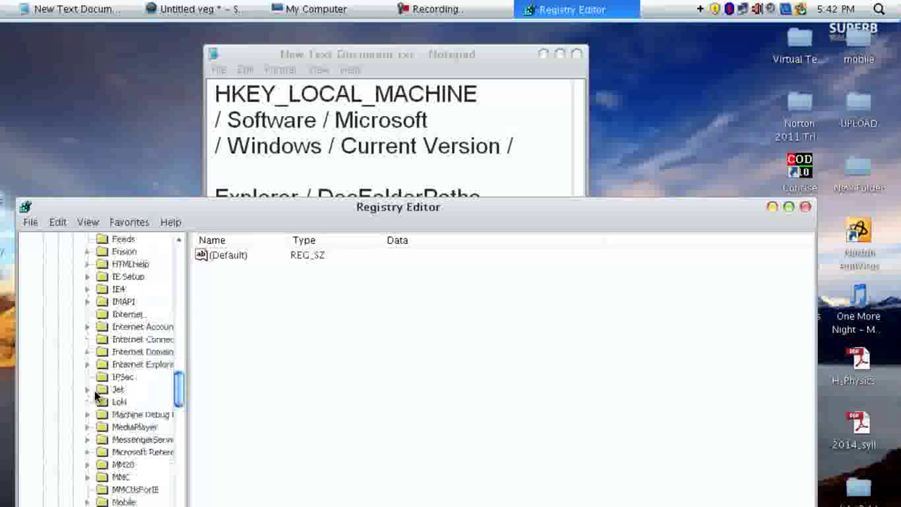
{"action": "scroll", "coordinate": [97, 397], "scroll_direction": "down", "scroll_amount": 6}
{"action": "scroll", "coordinate": [97, 398], "scroll_direction": "down", "scroll_amount": 5}
{"action": "scroll", "coordinate": [97, 398], "scroll_direction": "down", "scroll_amount": 5}
{"action": "scroll", "coordinate": [99, 400], "scroll_direction": "down", "scroll_amount": 5}
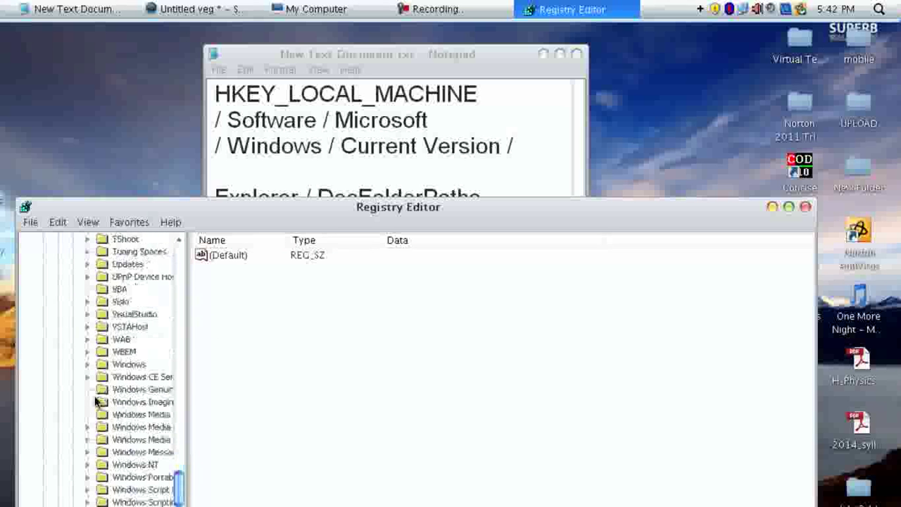
{"action": "left_click", "coordinate": [121, 354]}
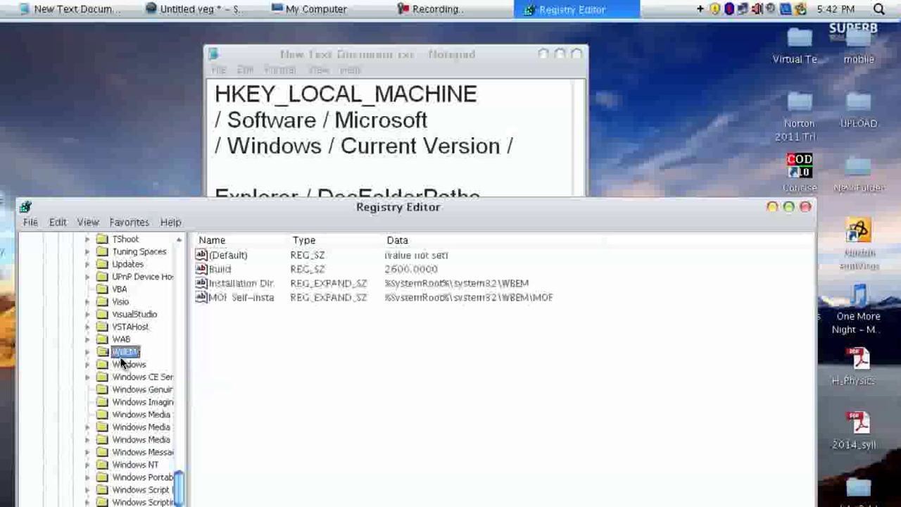
{"action": "left_click", "coordinate": [89, 365]}
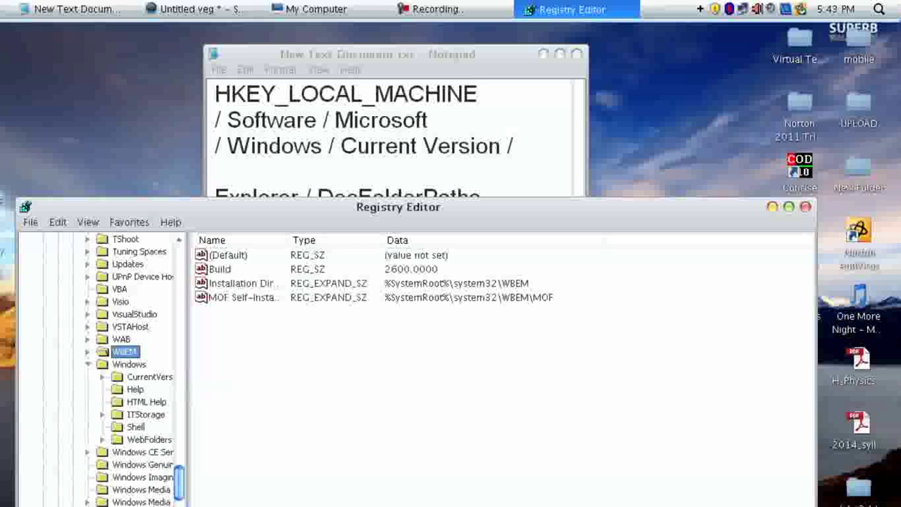
{"action": "scroll", "coordinate": [63, 486], "scroll_direction": "right", "scroll_amount": 2}
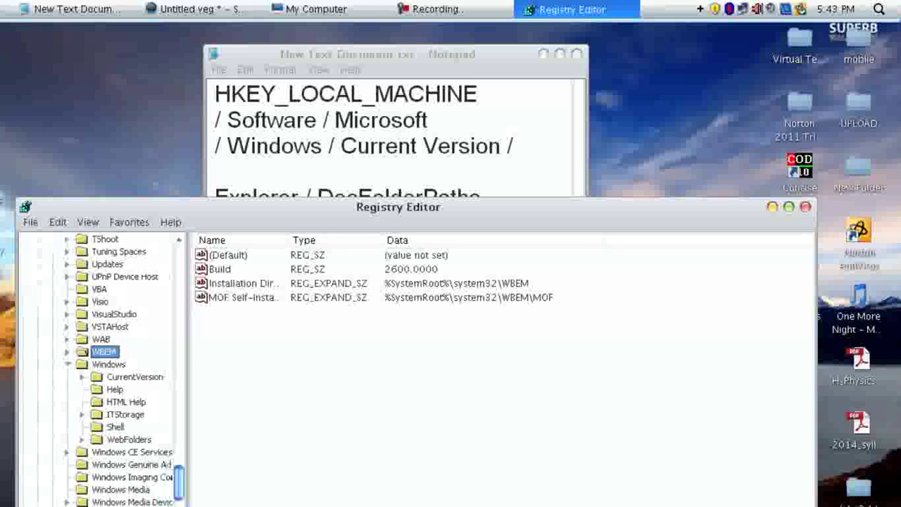
{"action": "left_click", "coordinate": [93, 378]}
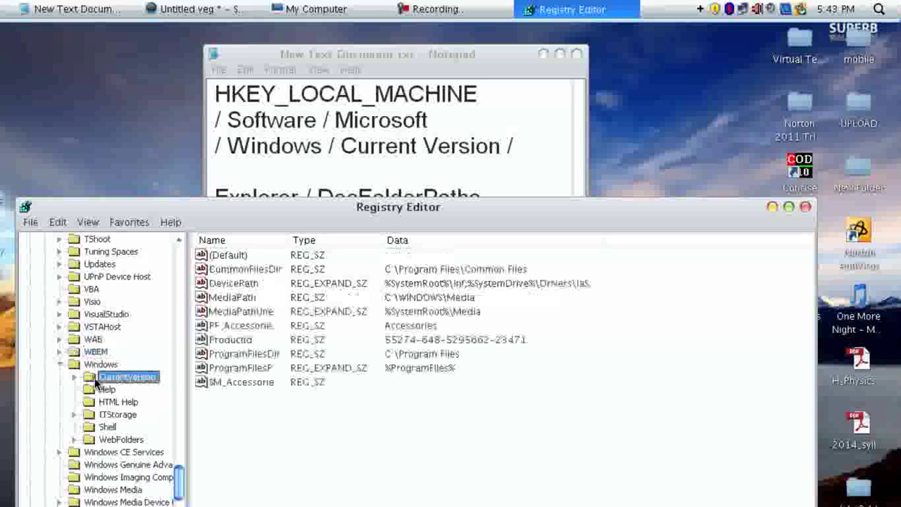
{"action": "left_click", "coordinate": [75, 378]}
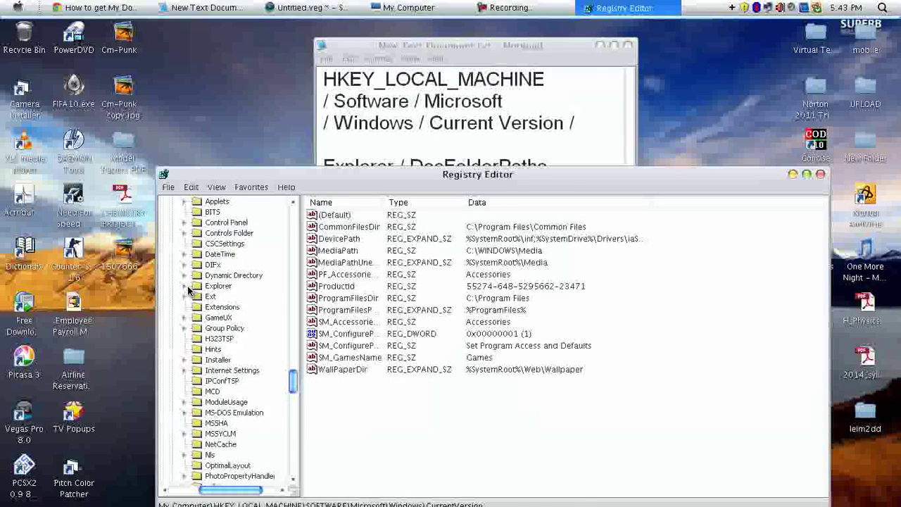
Expand Explorer under CurrentVersion and select the DocFolderPaths key
{"action": "left_click", "coordinate": [176, 286]}
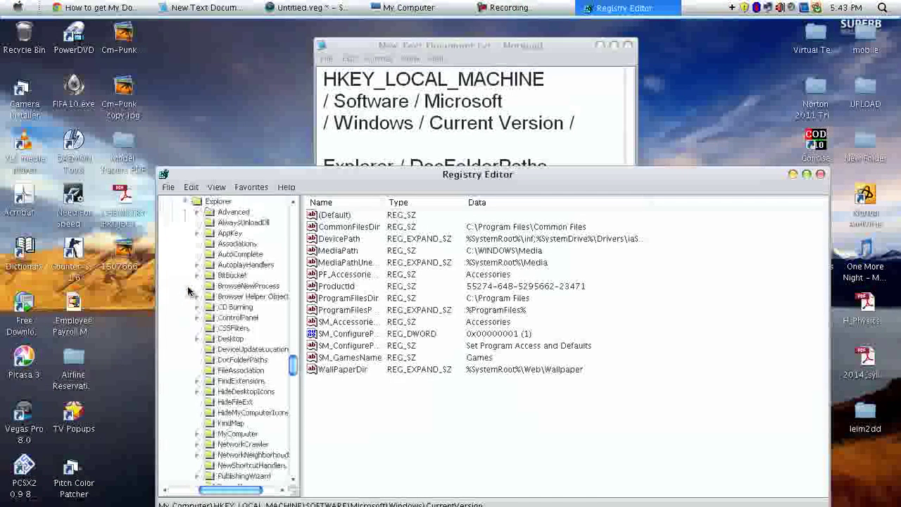
{"action": "right_click", "coordinate": [211, 360]}
{"action": "left_click", "coordinate": [413, 312]}
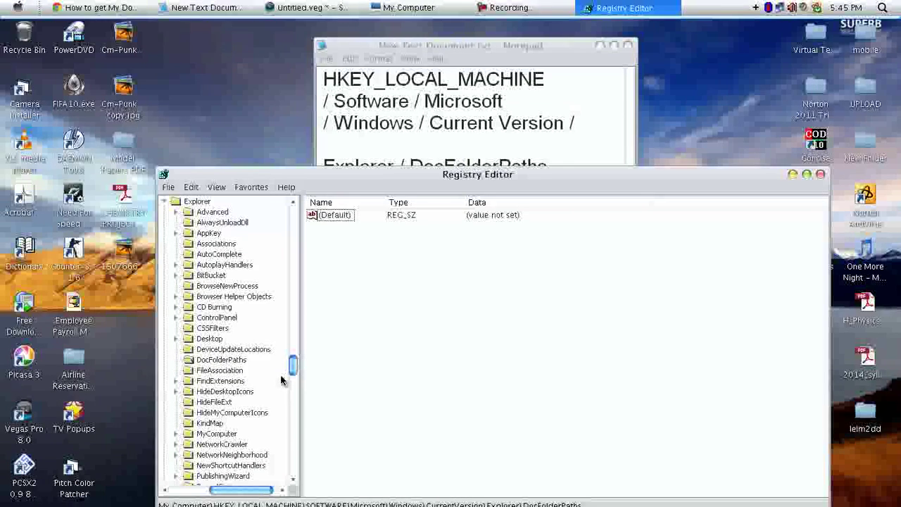
{"action": "left_click", "coordinate": [224, 361]}
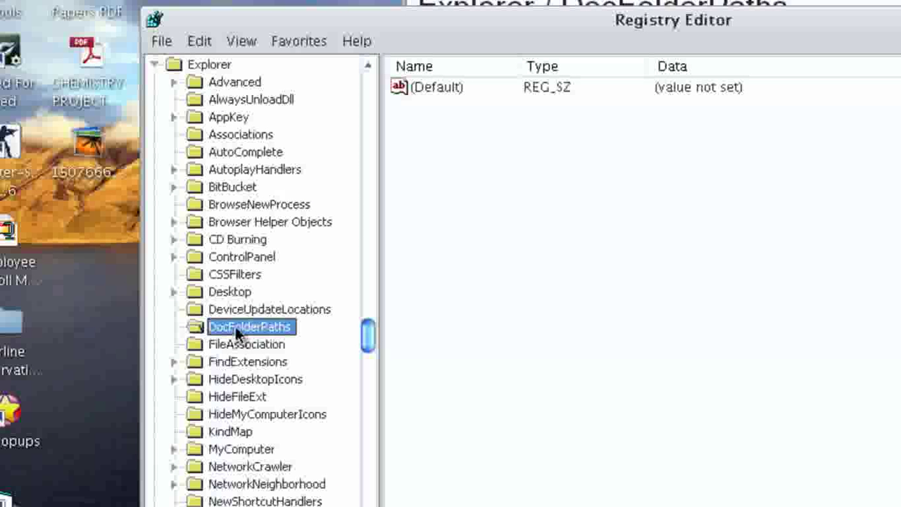
Add a new string value named xp to DocFolderPaths
{"action": "right_click", "coordinate": [234, 328]}
{"action": "mouse_move", "coordinate": [310, 361]}
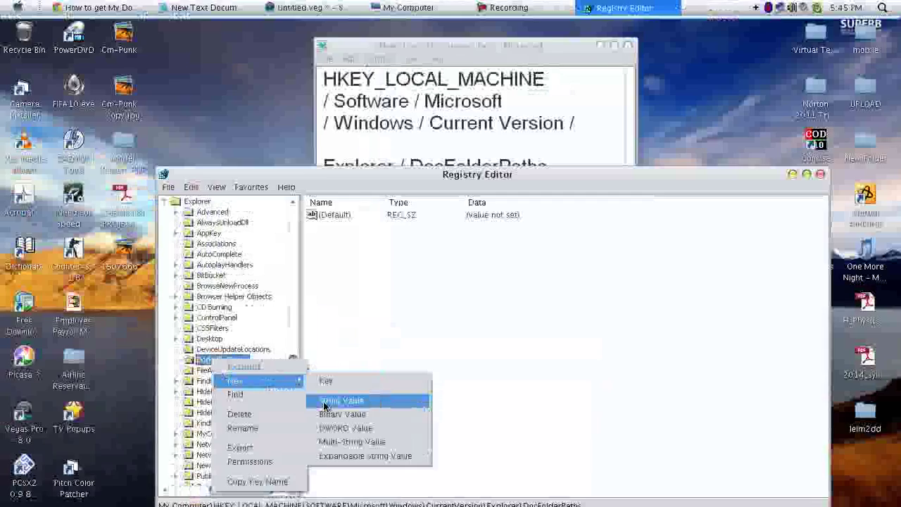
{"action": "left_click", "coordinate": [325, 402]}
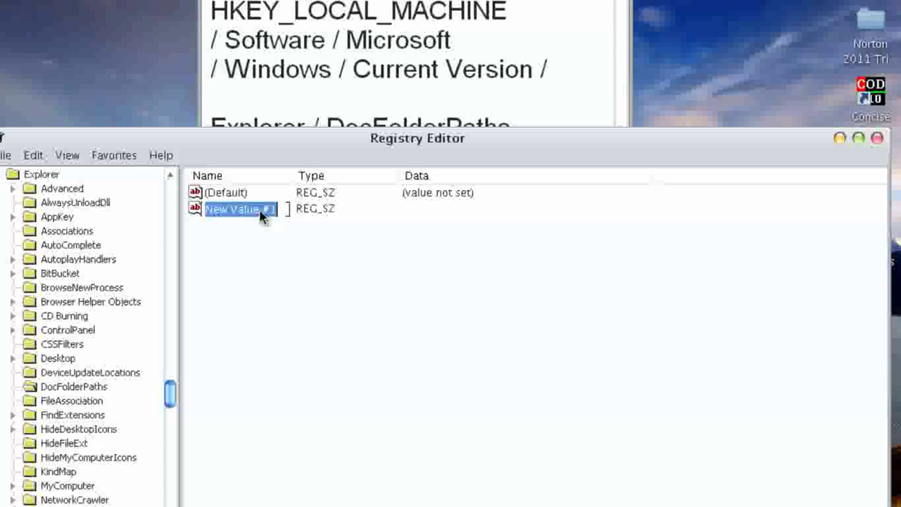
{"action": "type", "text": "xp"}
{"action": "key", "text": "Return"}
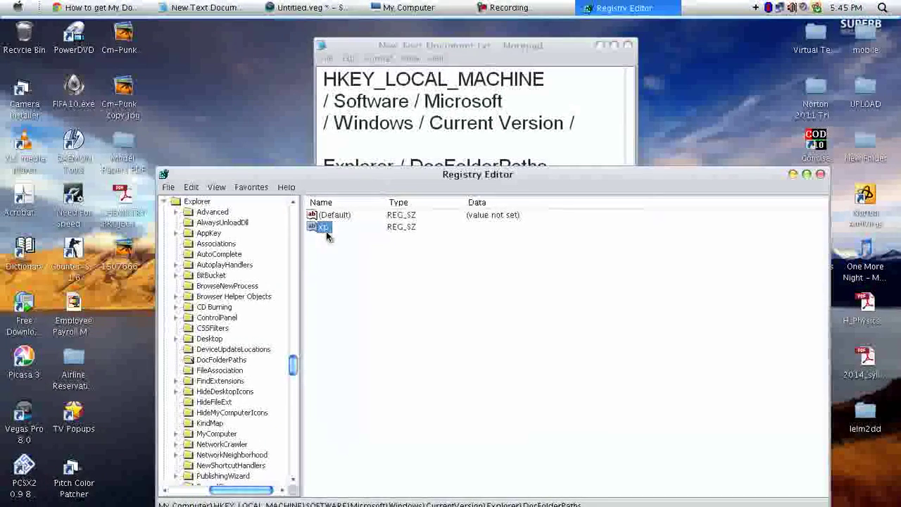
{"action": "left_click", "coordinate": [338, 259]}
Open the xp value's edit dialog, then open My Computer from the Start menu
{"action": "right_click", "coordinate": [323, 231]}
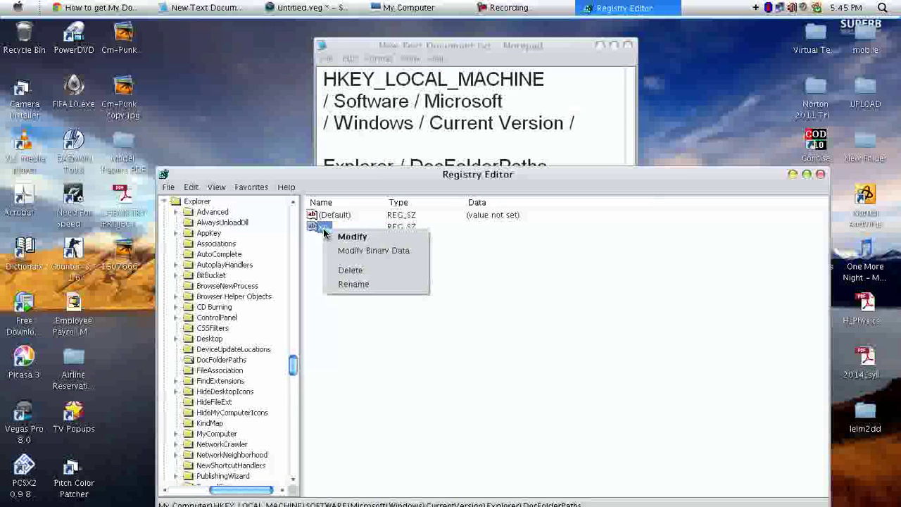
{"action": "left_click", "coordinate": [339, 241]}
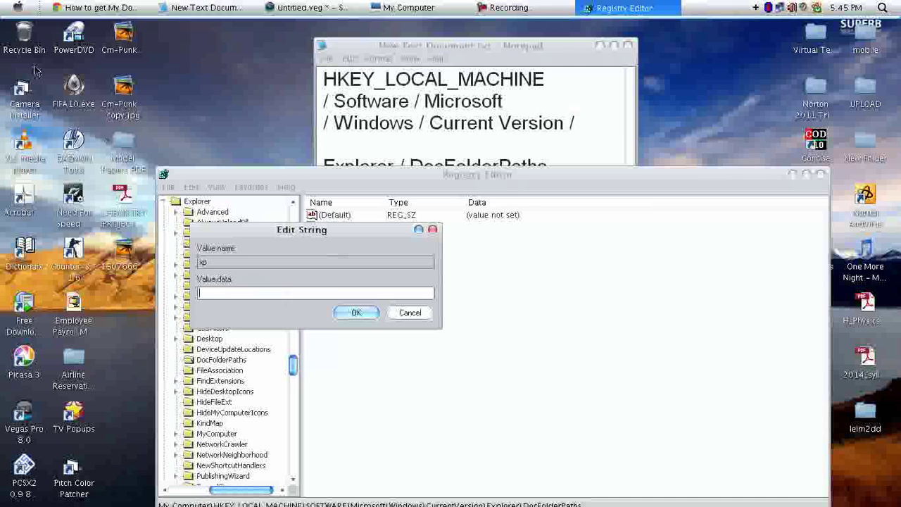
{"action": "left_click", "coordinate": [3, 4]}
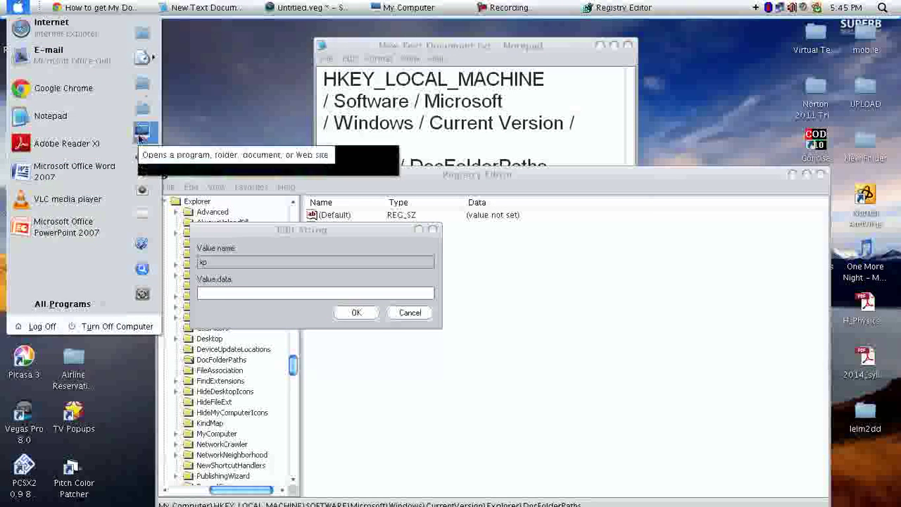
{"action": "left_click", "coordinate": [139, 139]}
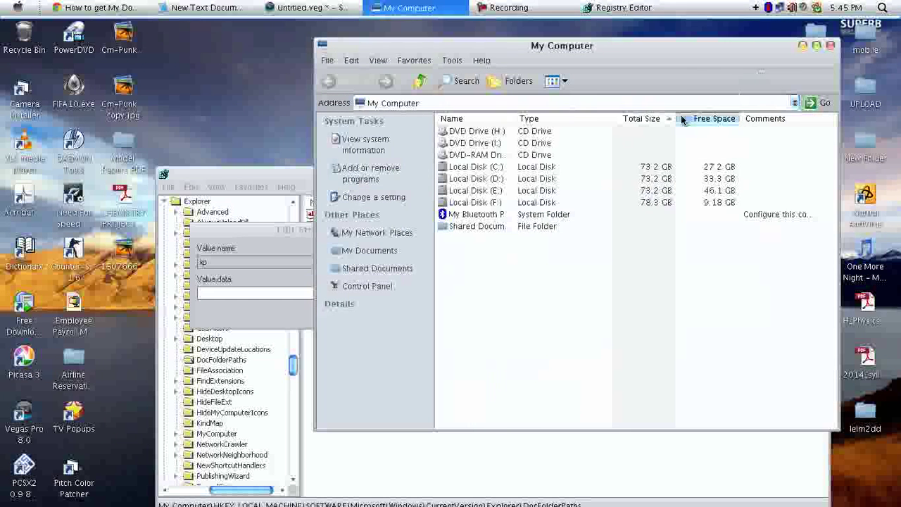
Browse Local Disk (C:) to Documents and Settings\xp in a maximized window
{"action": "left_click", "coordinate": [485, 169]}
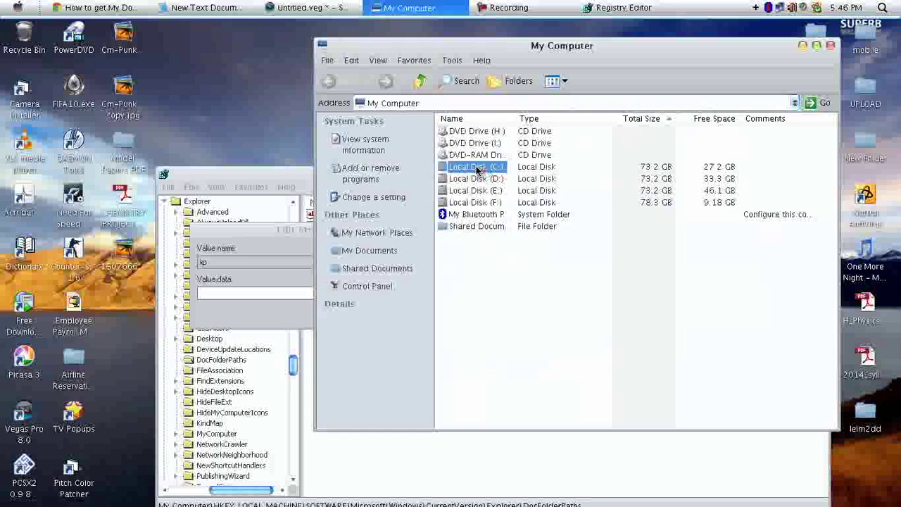
{"action": "double_click", "coordinate": [477, 170]}
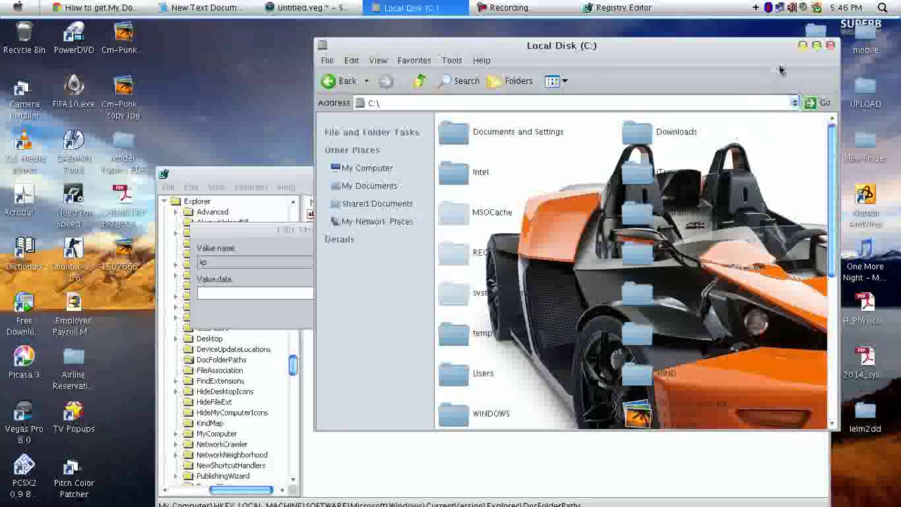
{"action": "left_click", "coordinate": [816, 47]}
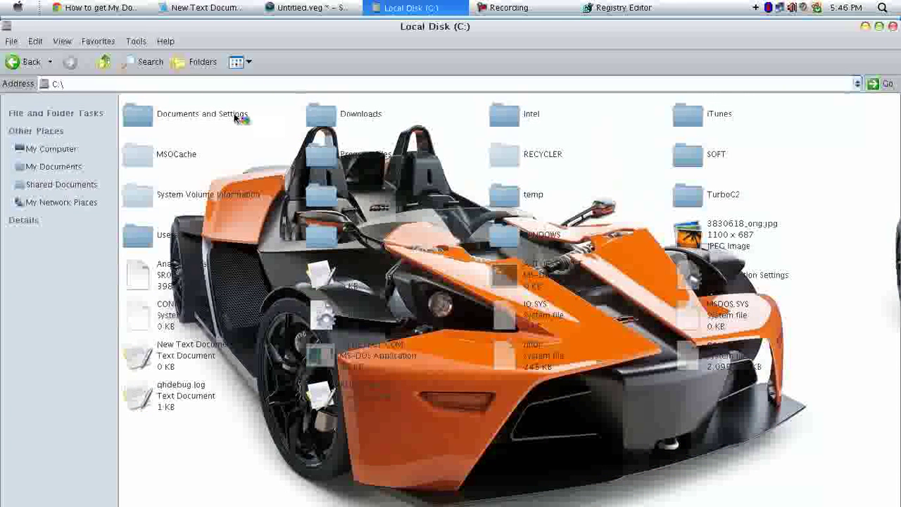
{"action": "double_click", "coordinate": [235, 117]}
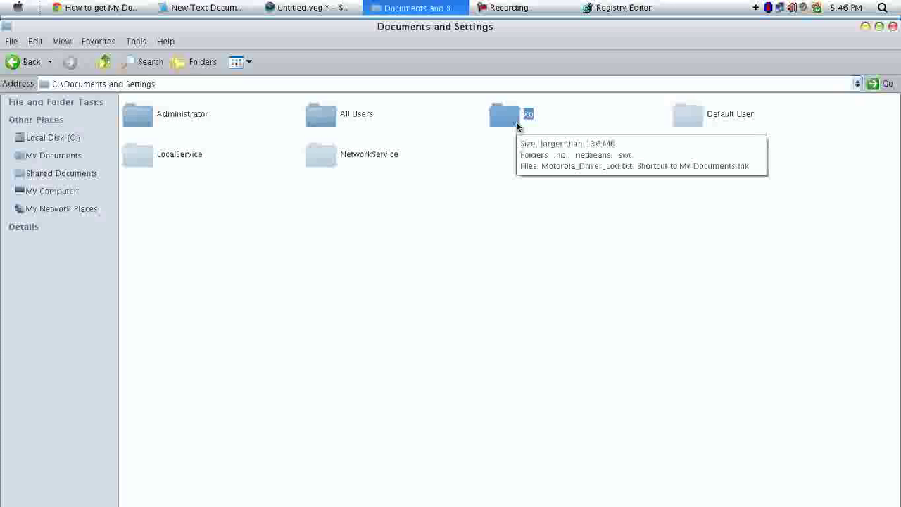
{"action": "mouse_move", "coordinate": [512, 116]}
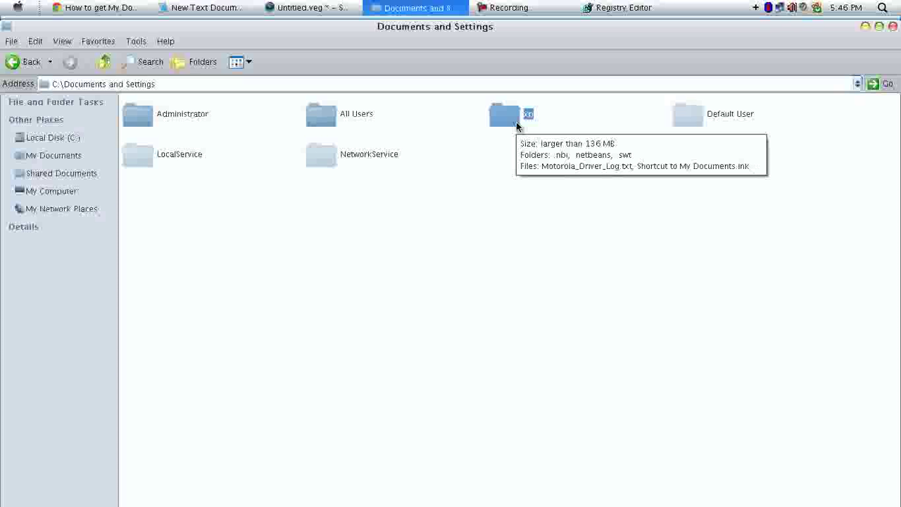
{"action": "double_click", "coordinate": [516, 122]}
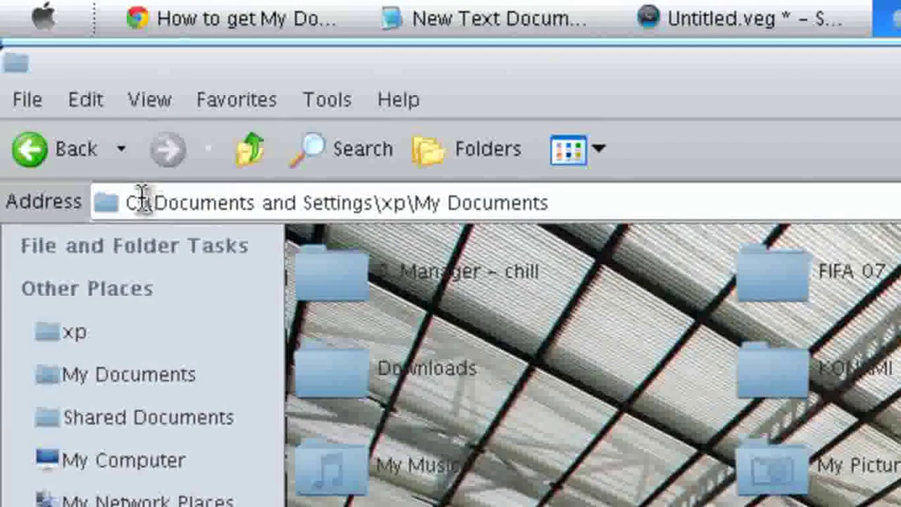
Copy the full path C:\Documents and Settings\xp\My Documents from the Address bar
{"action": "left_click", "coordinate": [143, 200]}
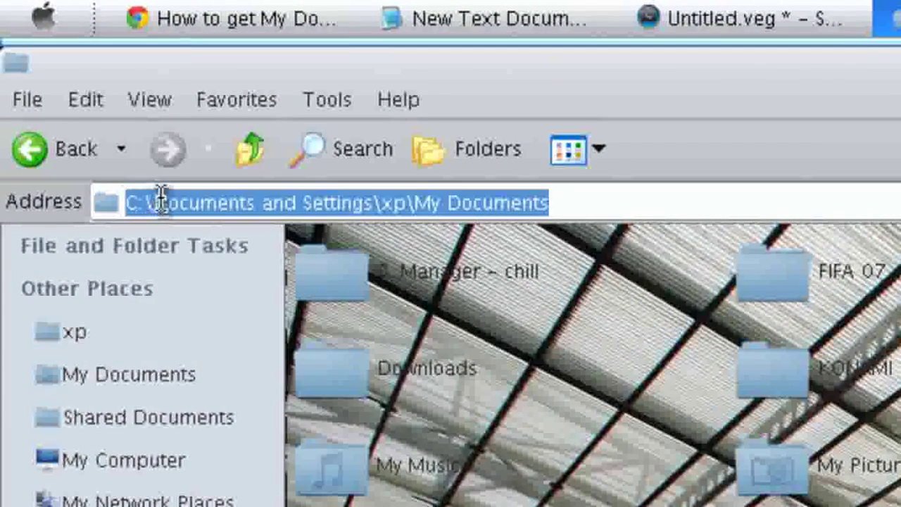
{"action": "left_click", "coordinate": [407, 205]}
{"action": "left_click_drag", "start_coordinate": [402, 203], "coordinate": [382, 203]}
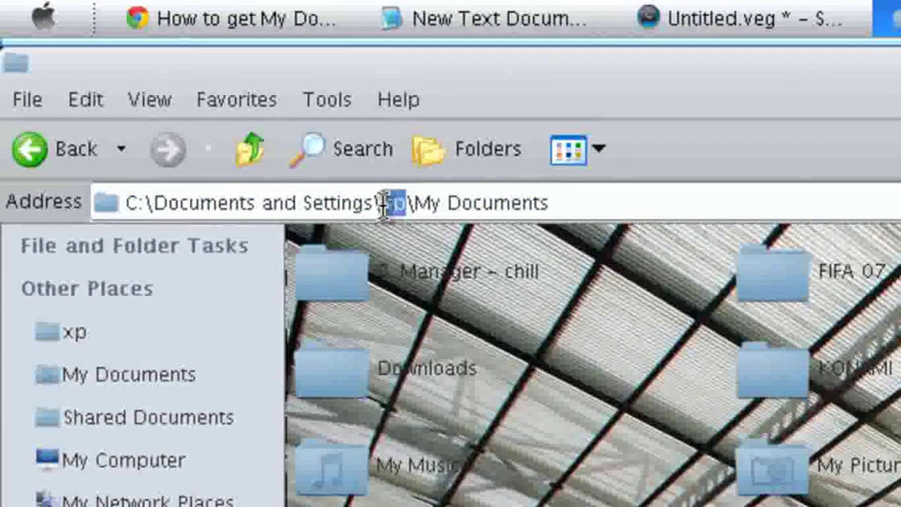
{"action": "left_click_drag", "start_coordinate": [533, 203], "coordinate": [105, 211]}
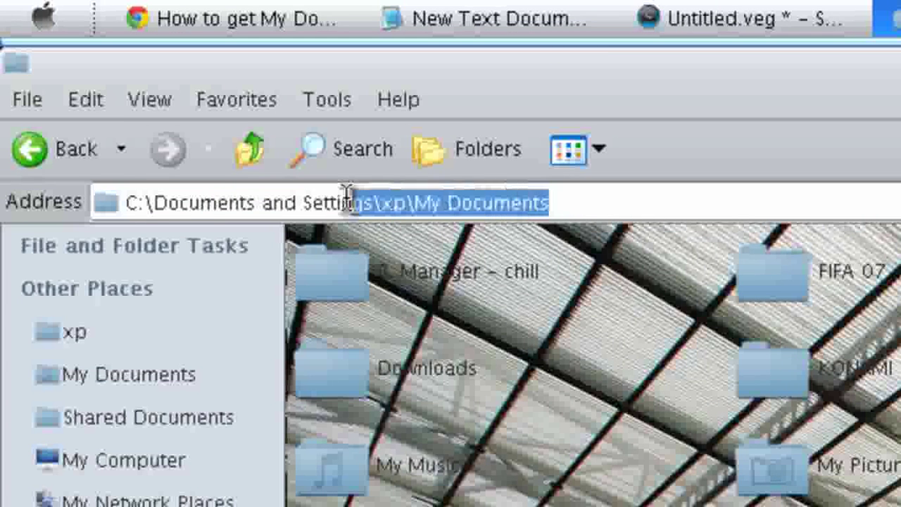
{"action": "right_click", "coordinate": [218, 208]}
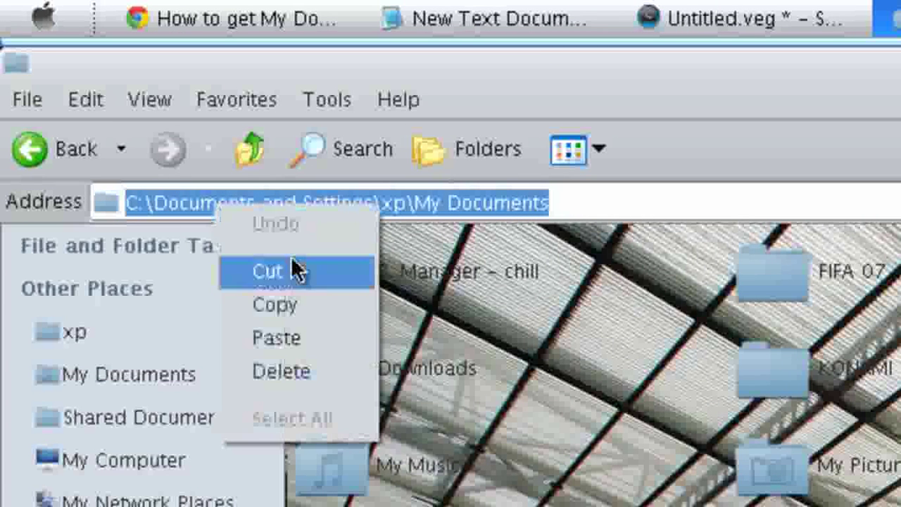
{"action": "left_click", "coordinate": [303, 302]}
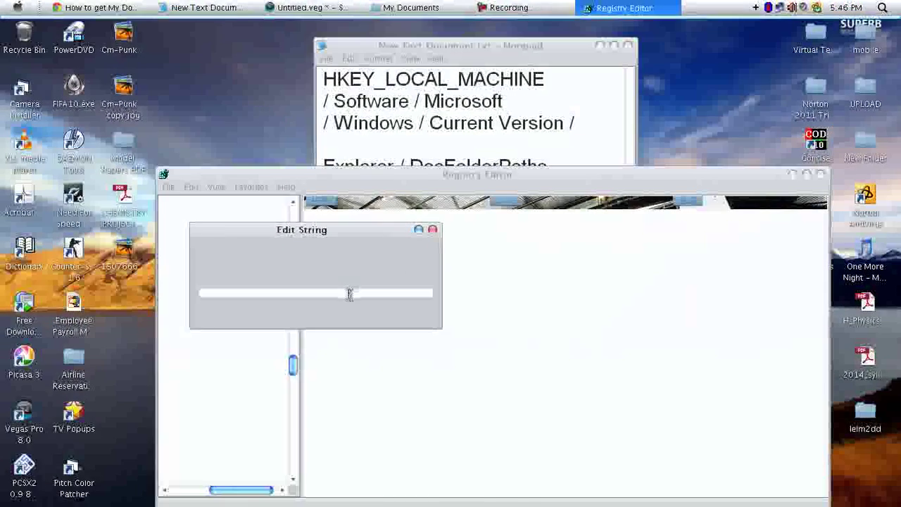
Paste C:\Documents and Settings\xp\My Documents as xp's value data and confirm
{"action": "right_click", "coordinate": [347, 296]}
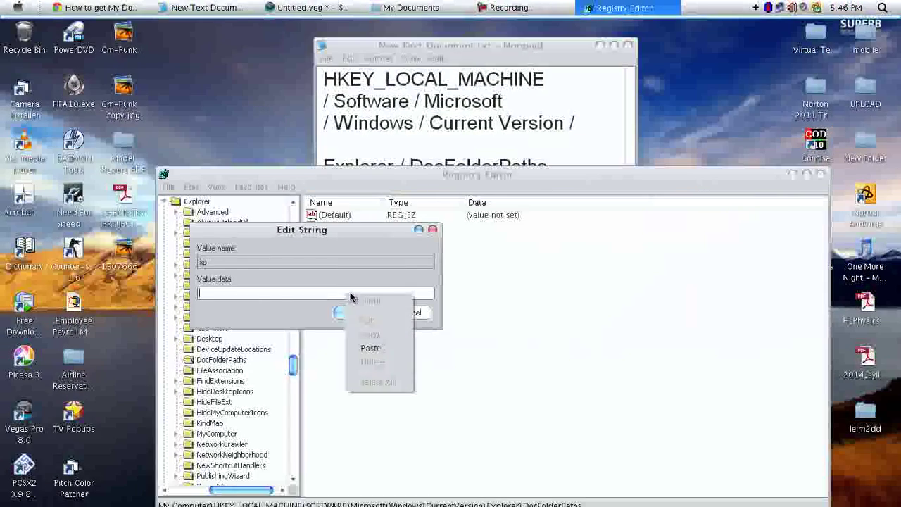
{"action": "left_click", "coordinate": [378, 351]}
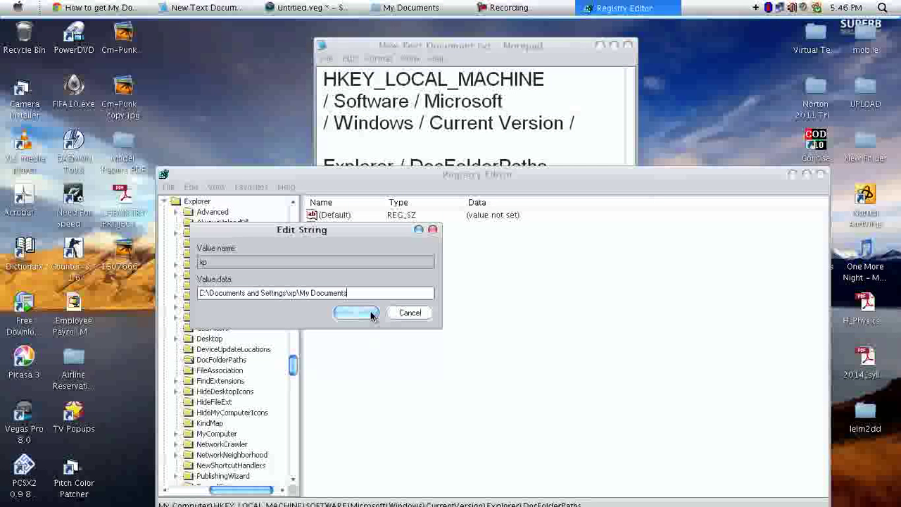
{"action": "left_click", "coordinate": [371, 314]}
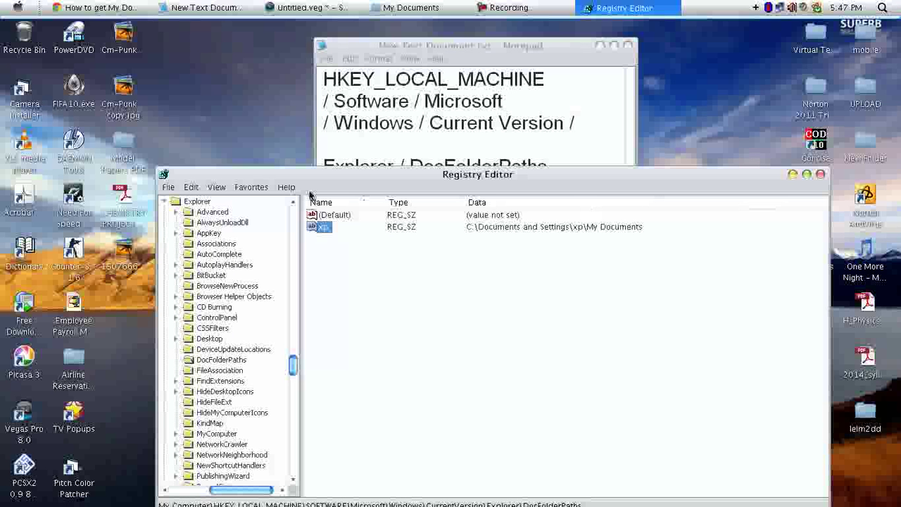
{"action": "left_click", "coordinate": [169, 187]}
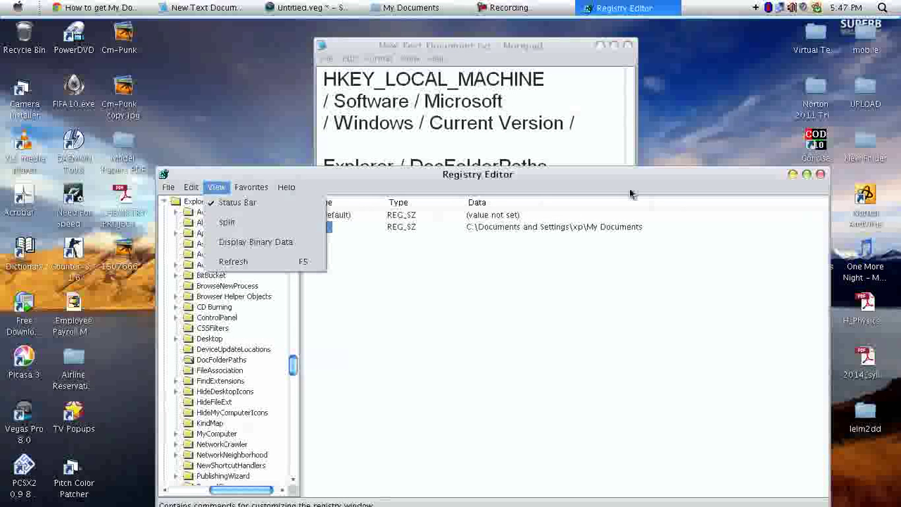
Close Registry Editor and Notepad without saving, then open My Computer showing xp's Documents
{"action": "left_click", "coordinate": [820, 174]}
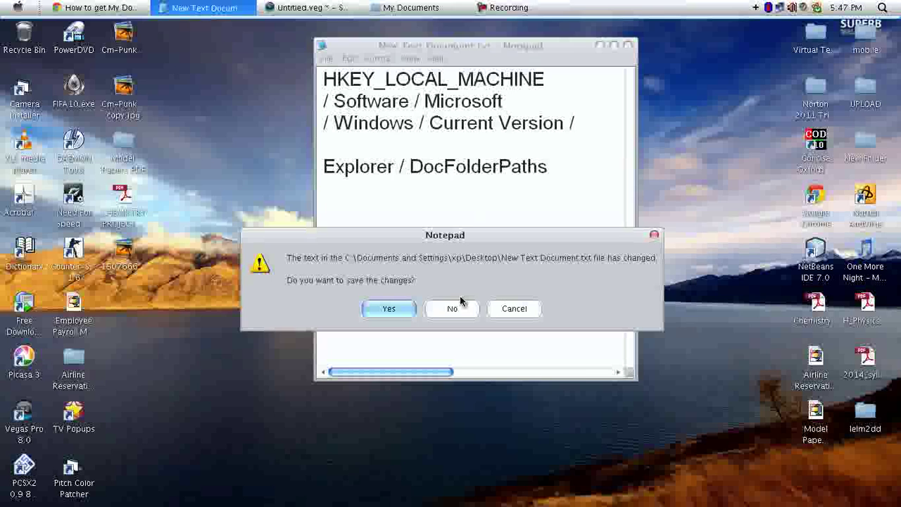
{"action": "left_click", "coordinate": [456, 308]}
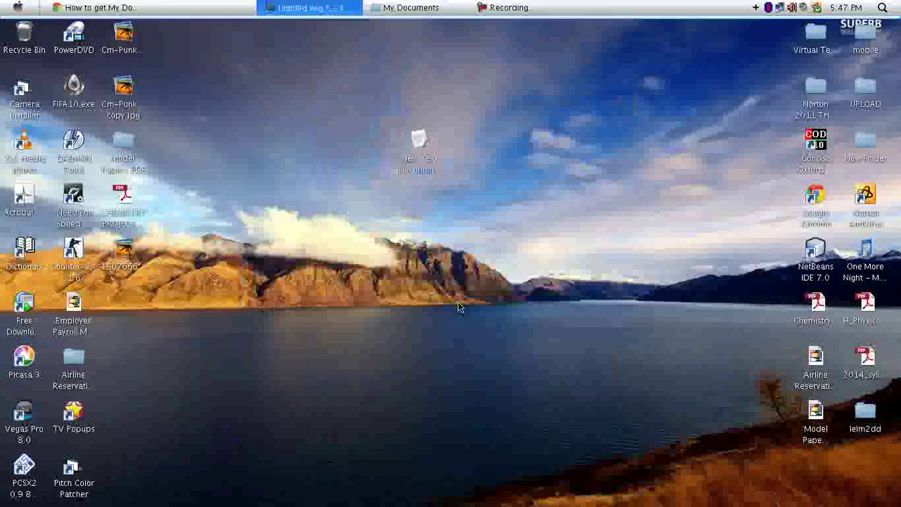
{"action": "left_click", "coordinate": [19, 6]}
{"action": "left_click_drag", "start_coordinate": [143, 125], "coordinate": [143, 129]}
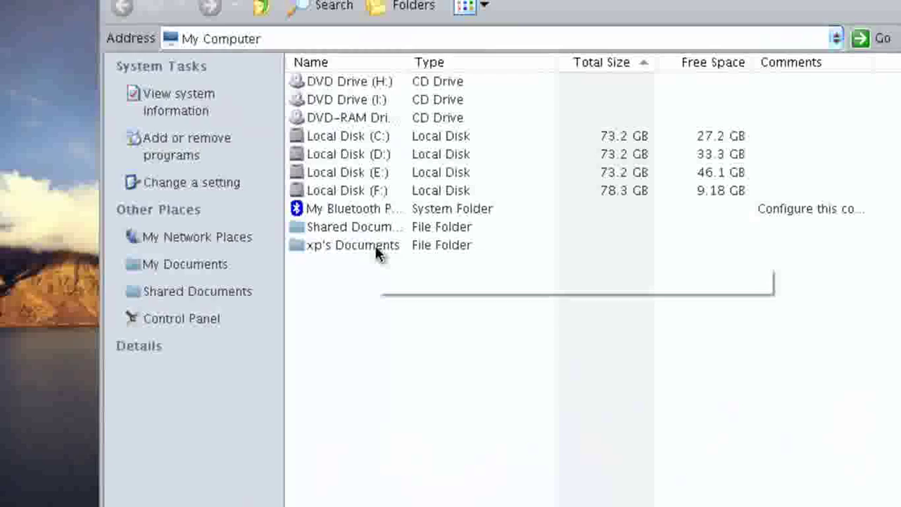
{"action": "left_click", "coordinate": [375, 245]}
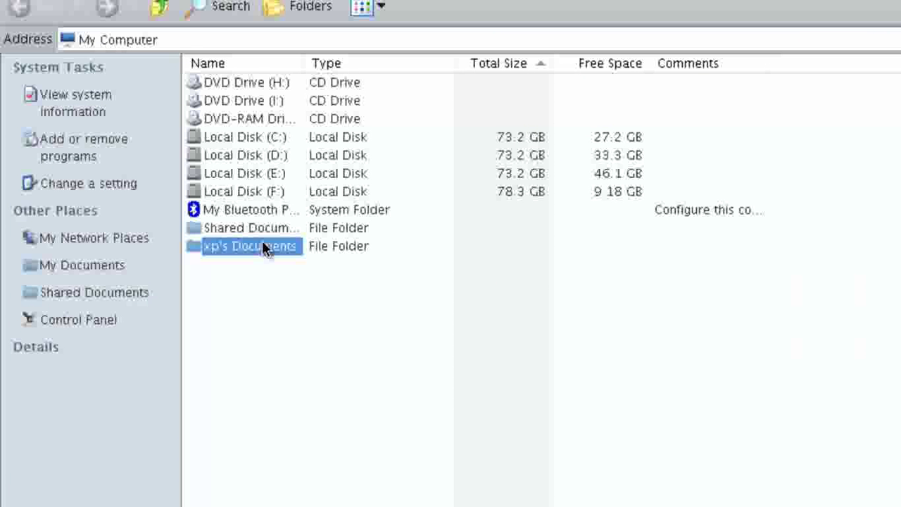
{"action": "left_click", "coordinate": [154, 41]}
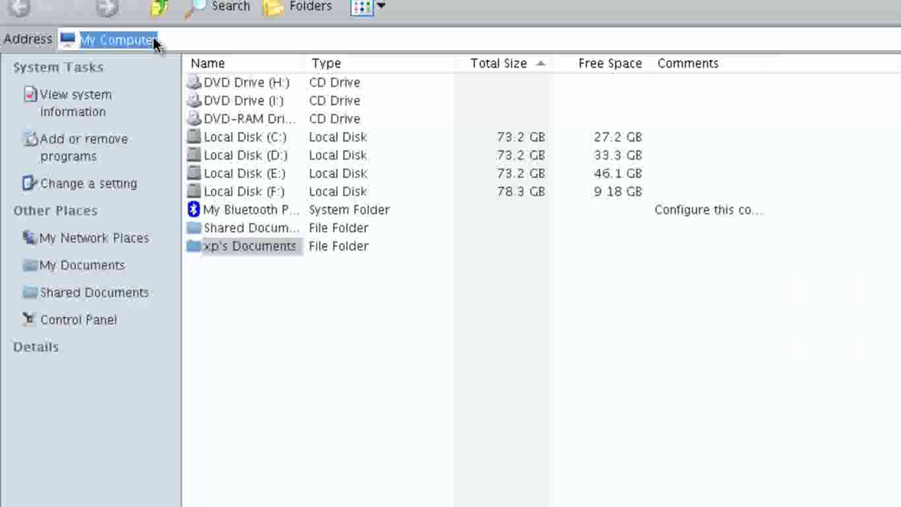
{"action": "double_click", "coordinate": [235, 247]}
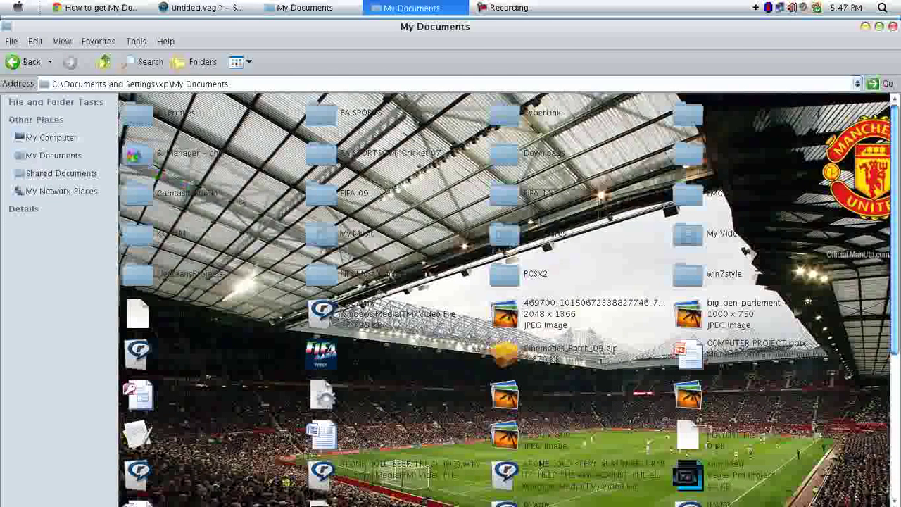
{"action": "left_click", "coordinate": [21, 68]}
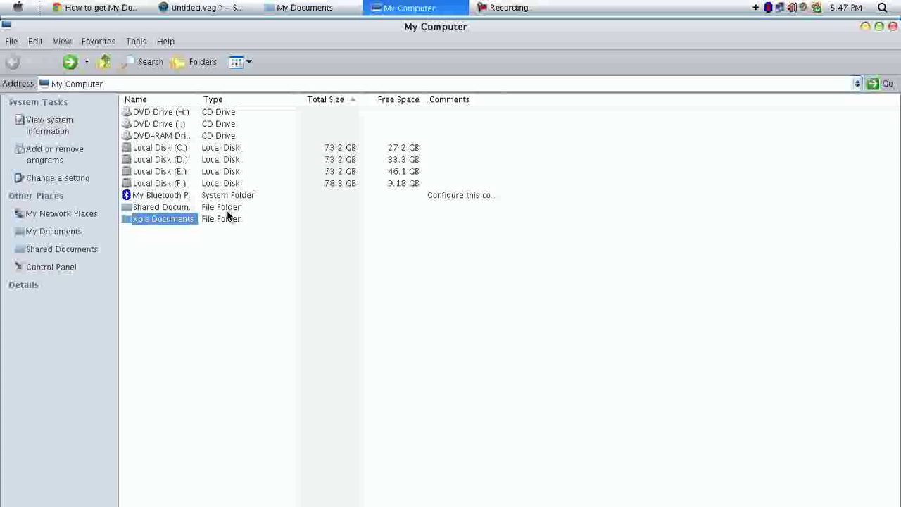
Check the xp's Documents entry in My Computer, then return to the tutorial video page
{"action": "double_click", "coordinate": [180, 224]}
{"action": "left_click", "coordinate": [167, 293]}
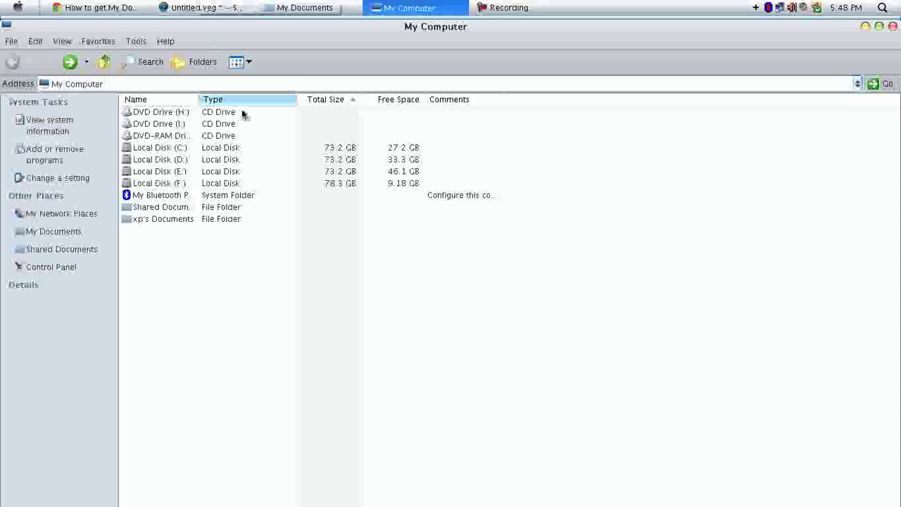
{"action": "left_click", "coordinate": [124, 8]}
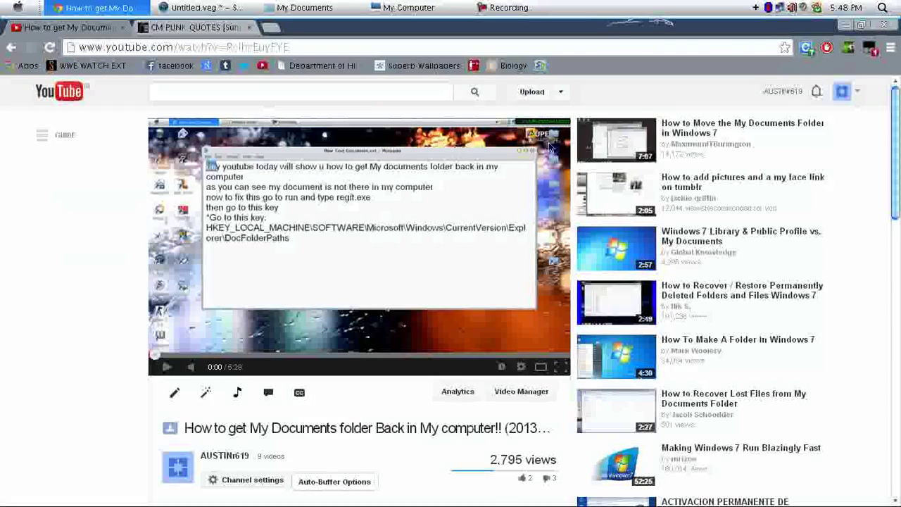
Visit the uploader's YouTube channel, then switch to the CM PUNK QUOTES Tumblr tab
{"action": "left_click", "coordinate": [204, 416]}
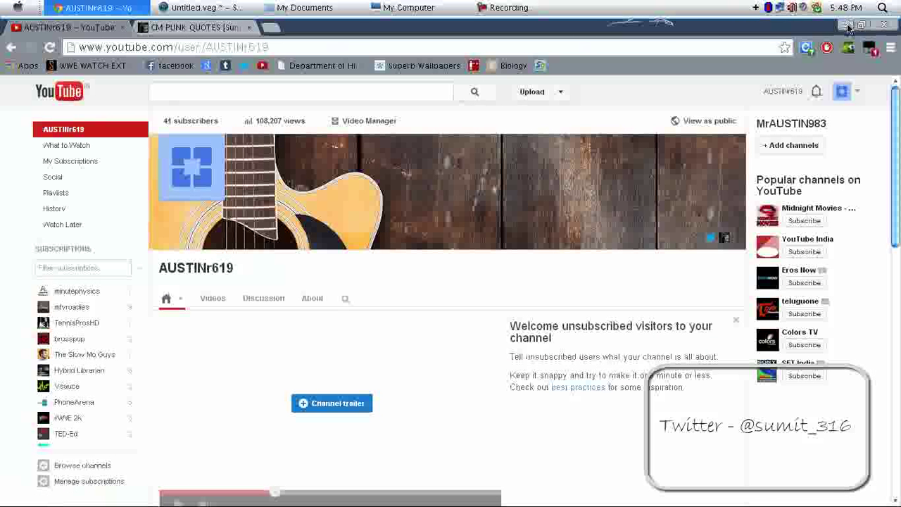
{"action": "left_click", "coordinate": [410, 7]}
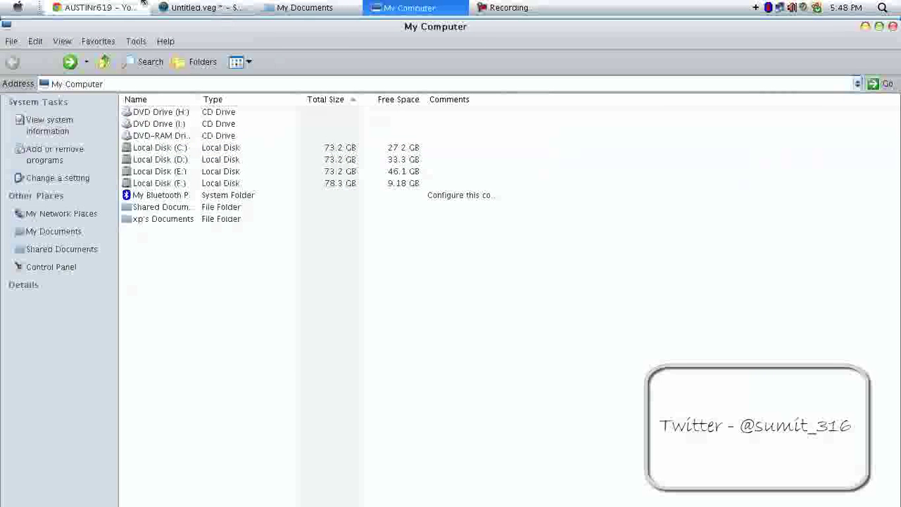
{"action": "left_click", "coordinate": [96, 7]}
{"action": "left_click", "coordinate": [192, 28]}
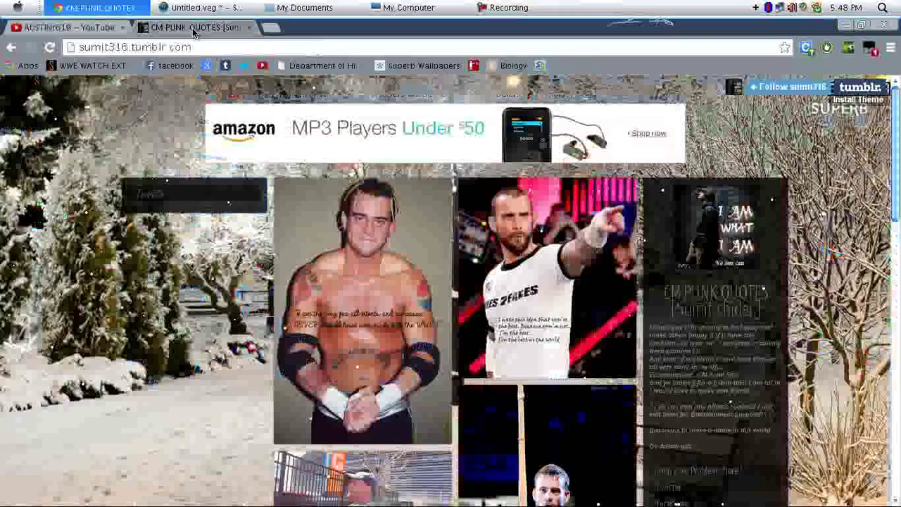